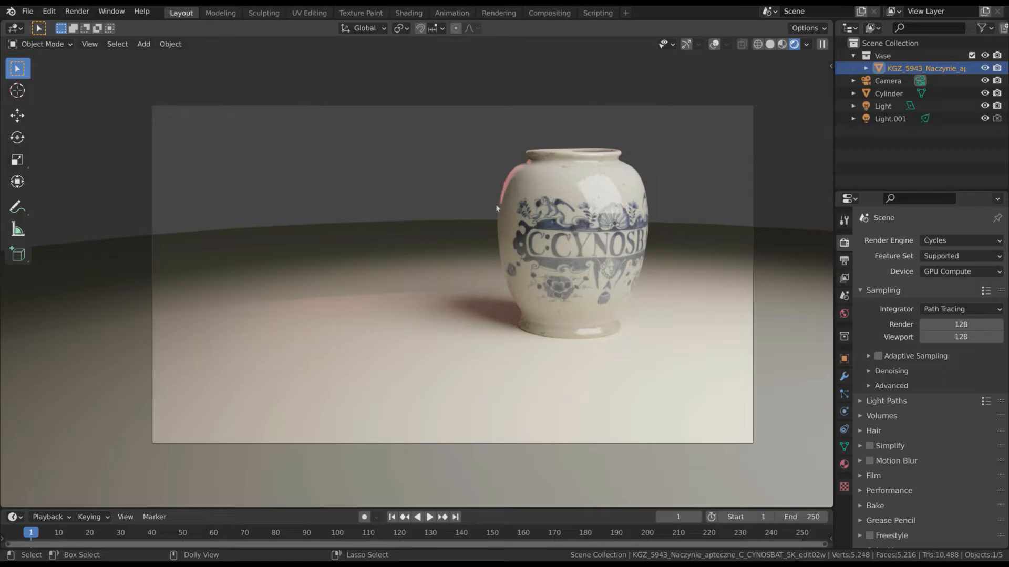
- Preview the vase scene's Diffuse Direct and Glossy Direct render passes in the viewport, and restore the Combined pass
click(807, 44)
click(803, 154)
click(653, 192)
click(804, 154)
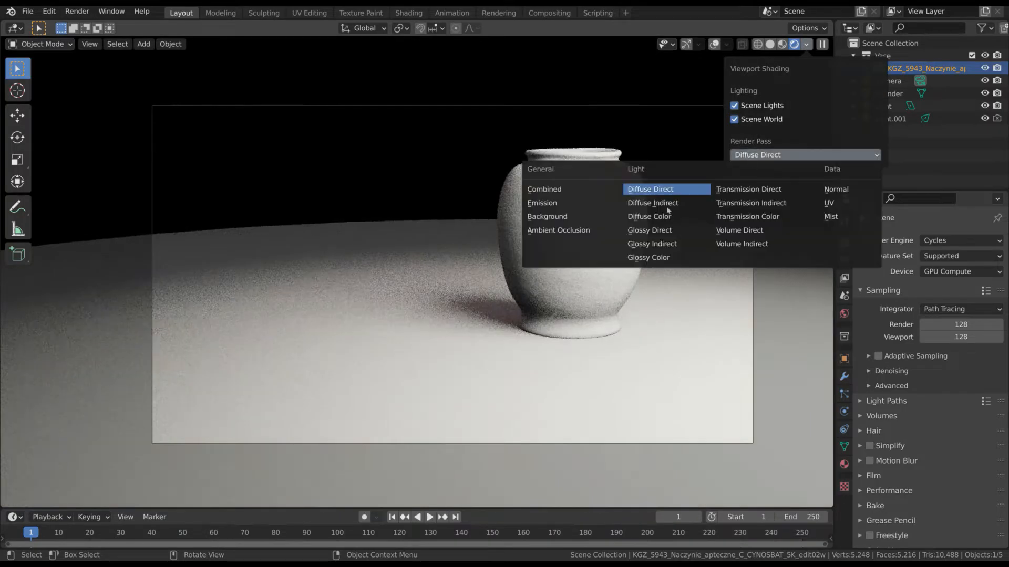
click(649, 230)
click(807, 44)
click(803, 154)
click(544, 190)
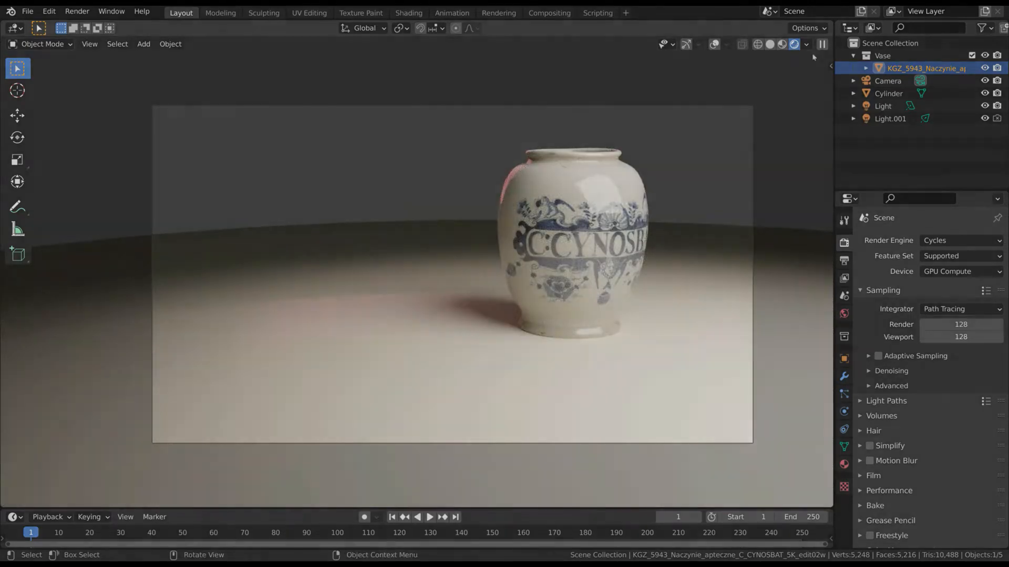
click(806, 44)
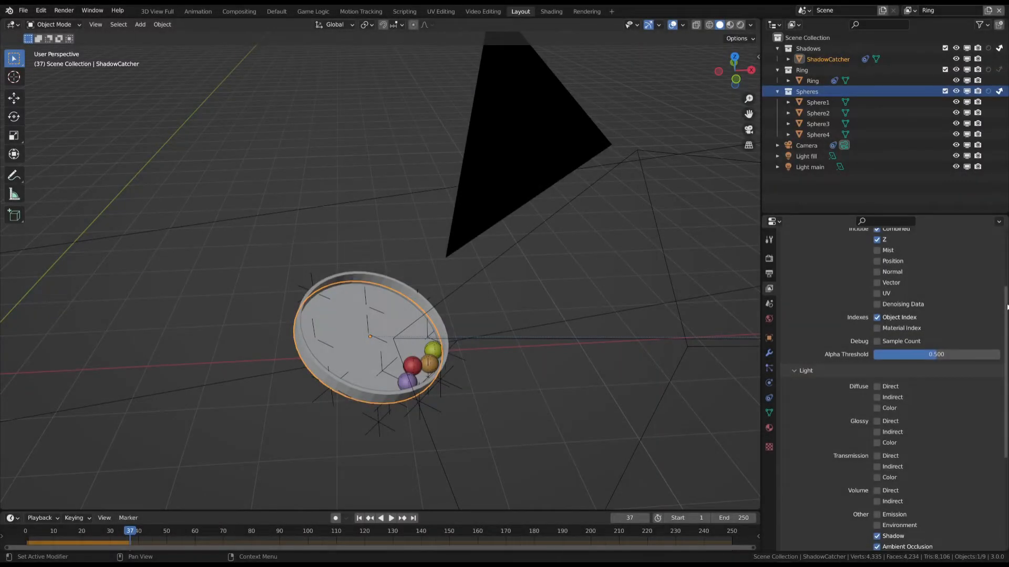
- Review the enabled data and light passes of the Ring view layer and switch to the Shadows view layer
scroll(893, 389, up, 2)
scroll(887, 389, up, 2)
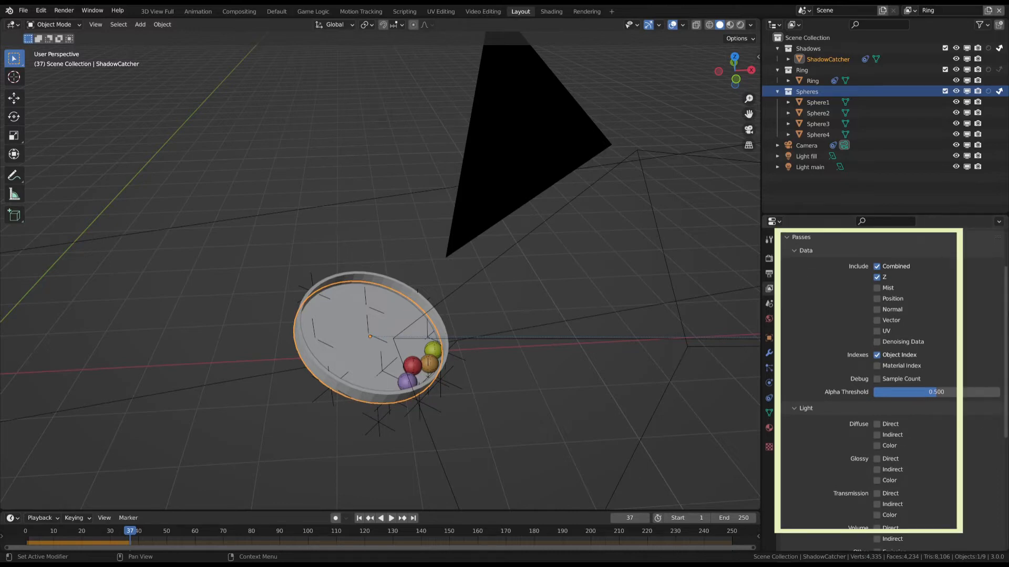
scroll(893, 388, down, 4)
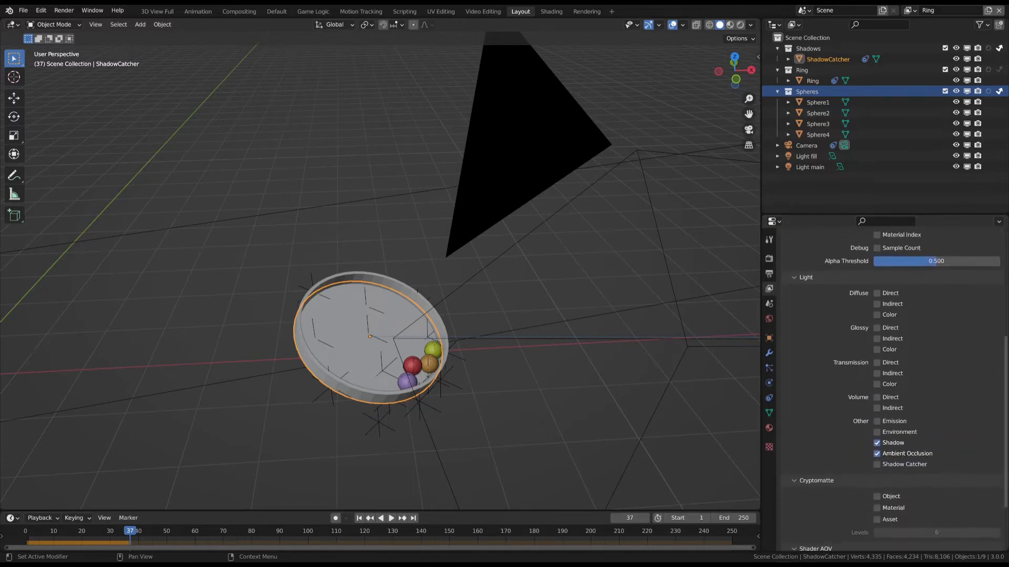
click(910, 10)
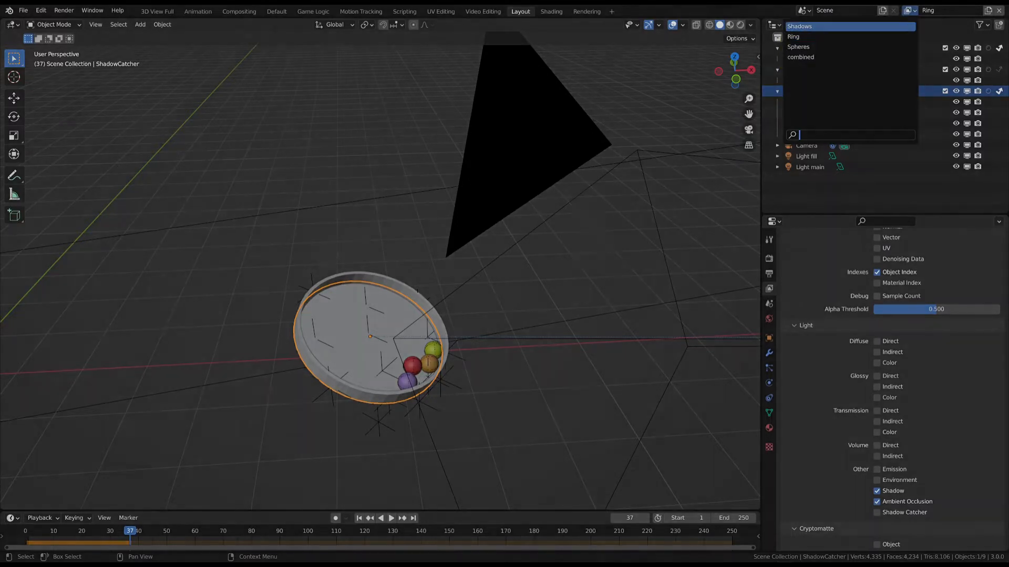
click(809, 26)
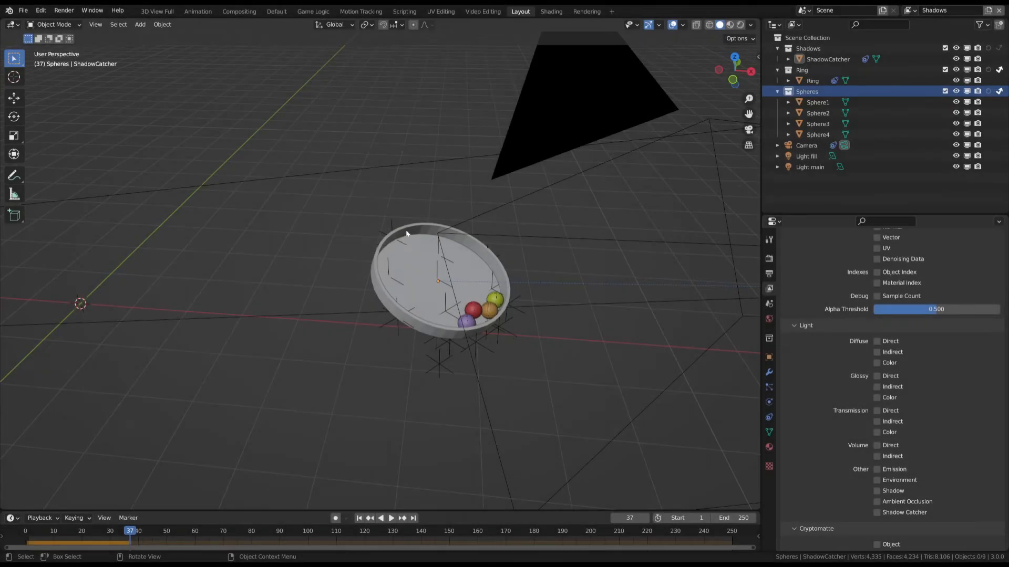
- Inspect the ring and the ShadowCatcher plane in the scene from several angles, ending with nothing selected
click(411, 243)
middle_drag(412, 244, 448, 247)
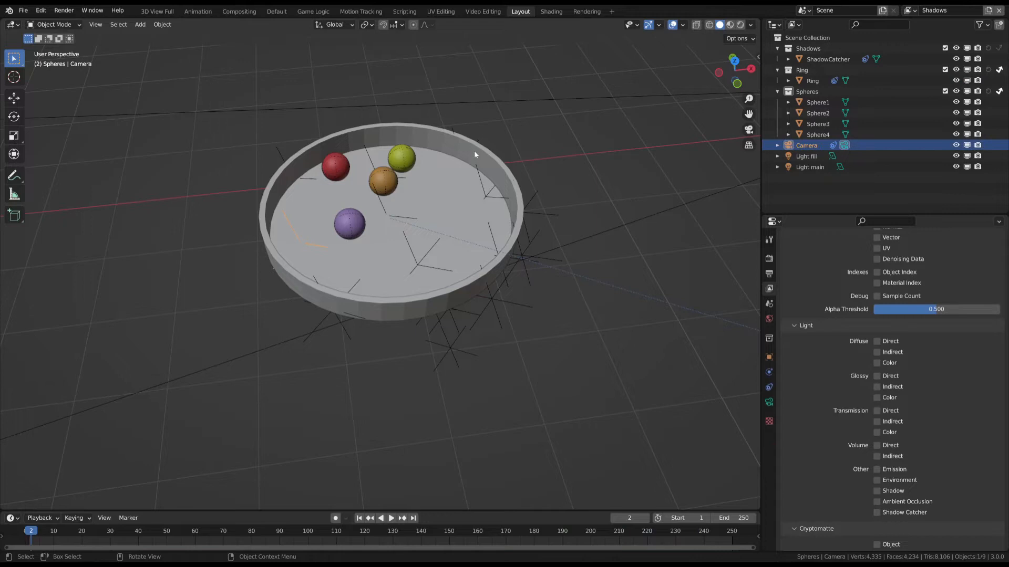
click(475, 153)
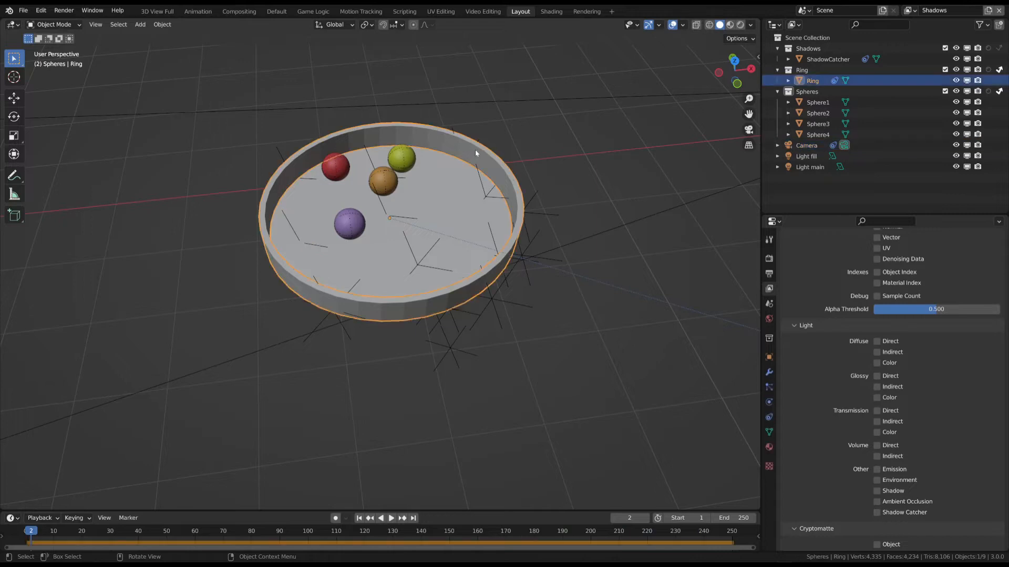
middle_drag(475, 152, 496, 136)
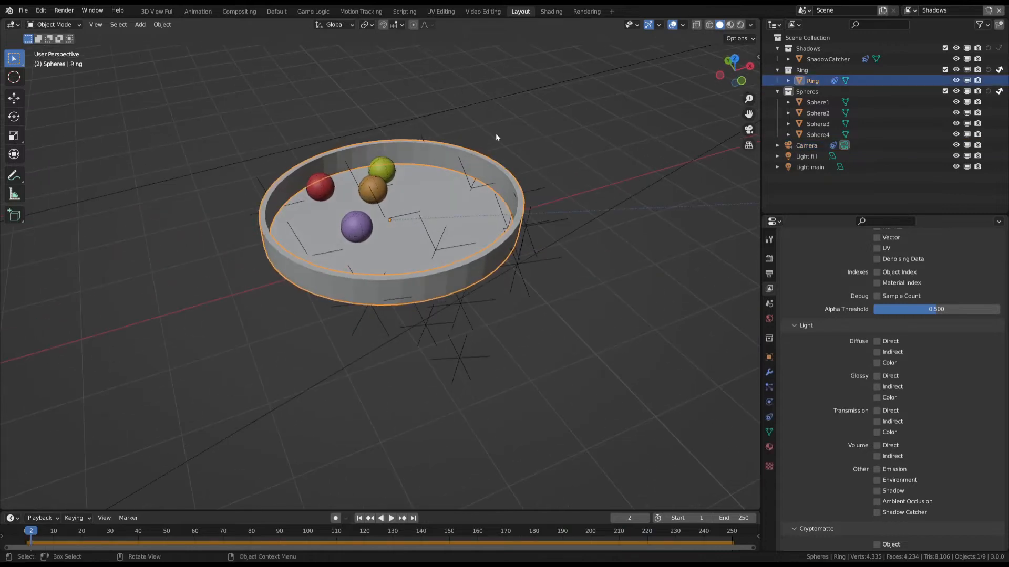
click(440, 165)
middle_drag(441, 165, 431, 200)
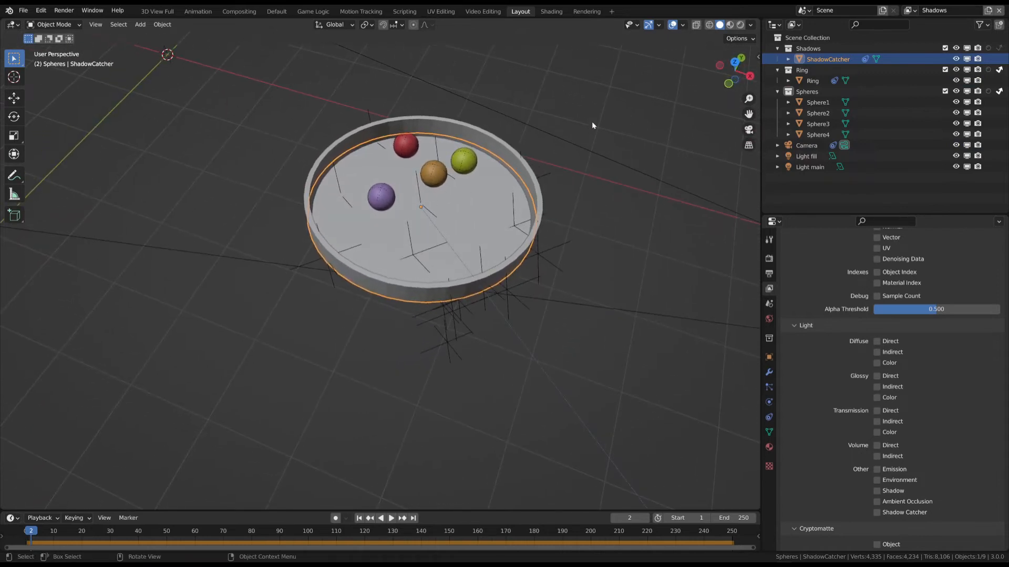
click(583, 160)
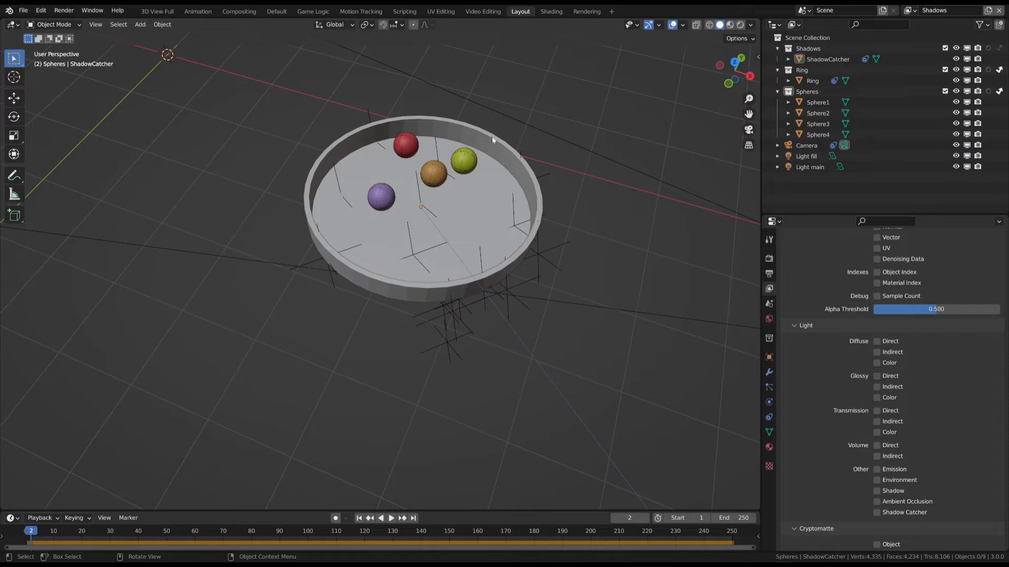
- Examine the rigid body physics settings of the ring, the ShadowCatcher plane and the purple sphere
click(478, 140)
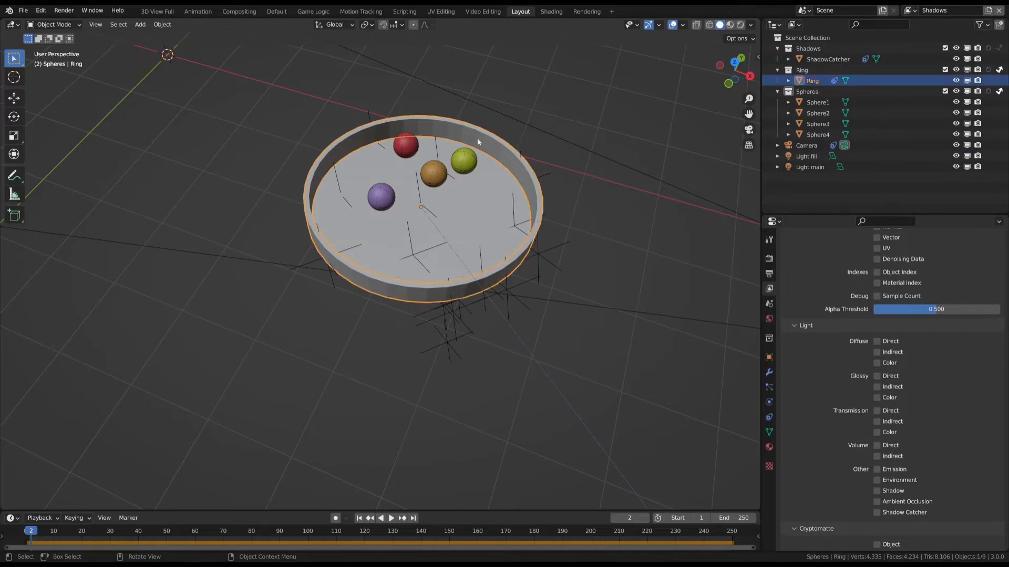
middle_drag(478, 141, 546, 226)
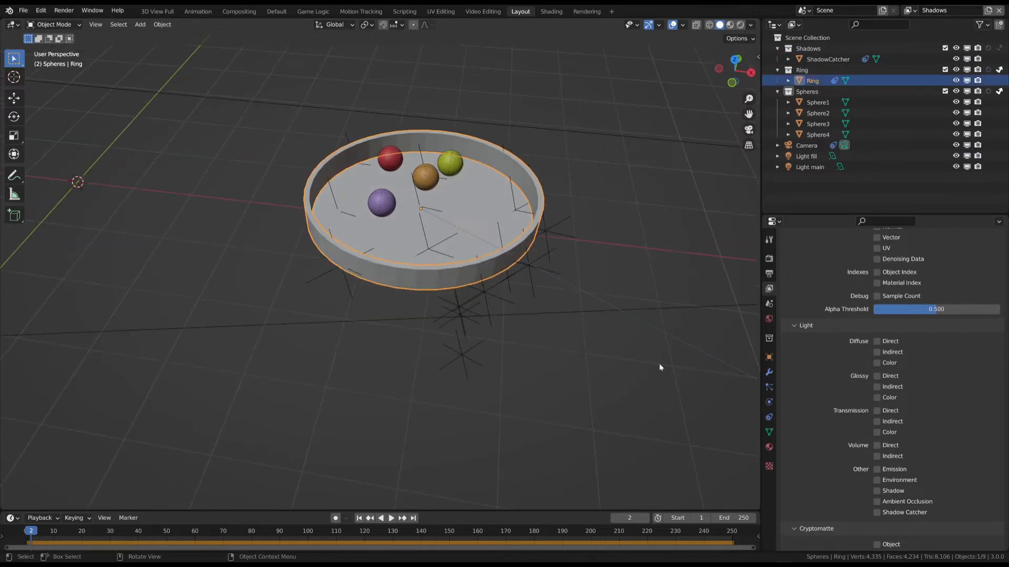
click(768, 402)
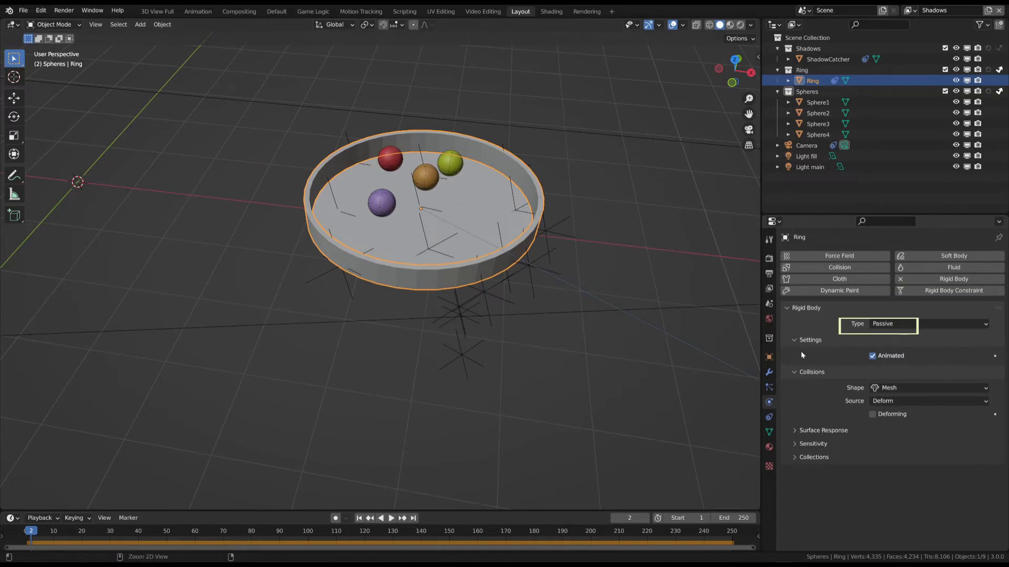
click(480, 197)
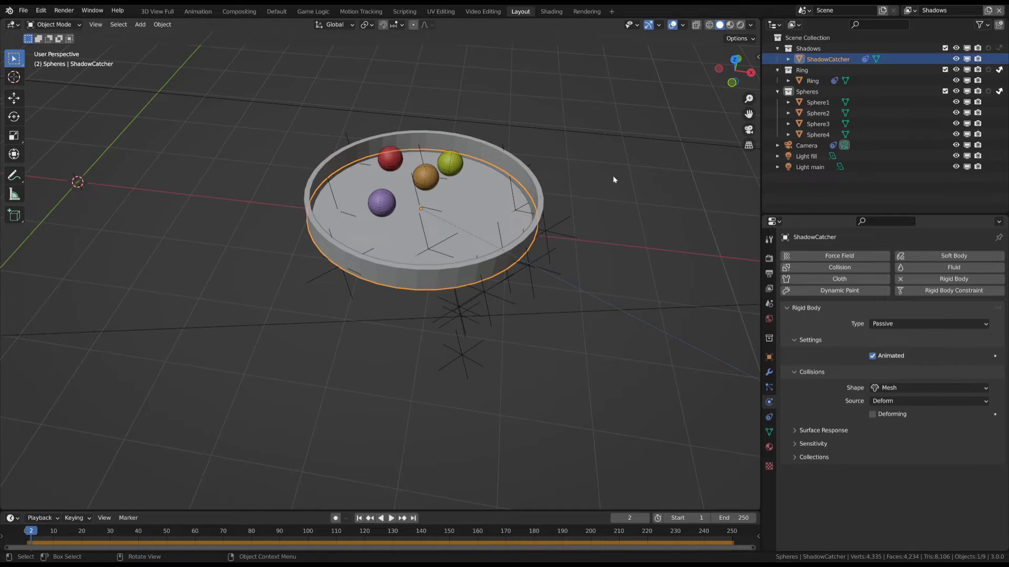
click(390, 203)
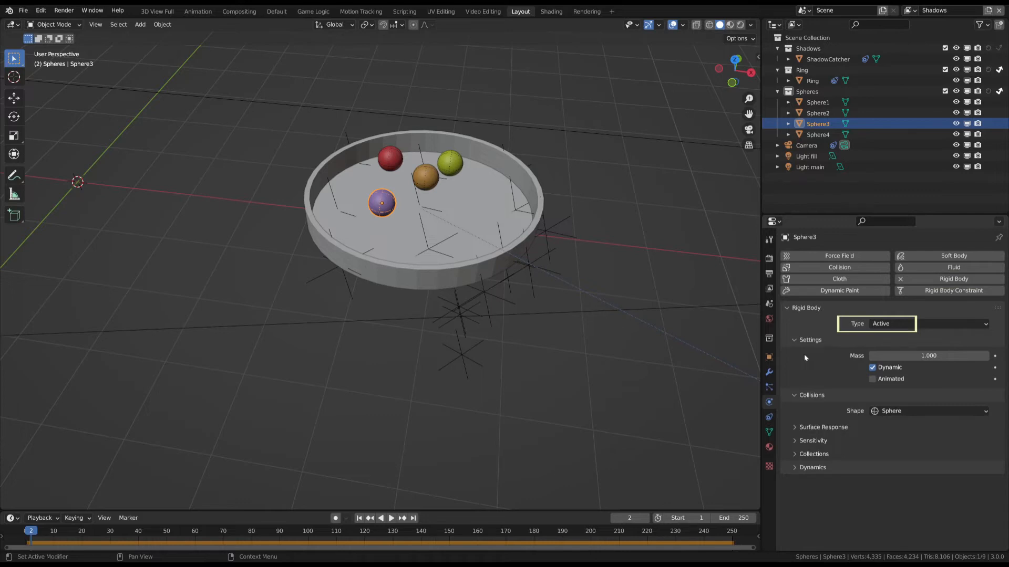
- Play the rigid body animation up to frame 68 and examine the ShadowCatcher object's visibility settings
key(space)
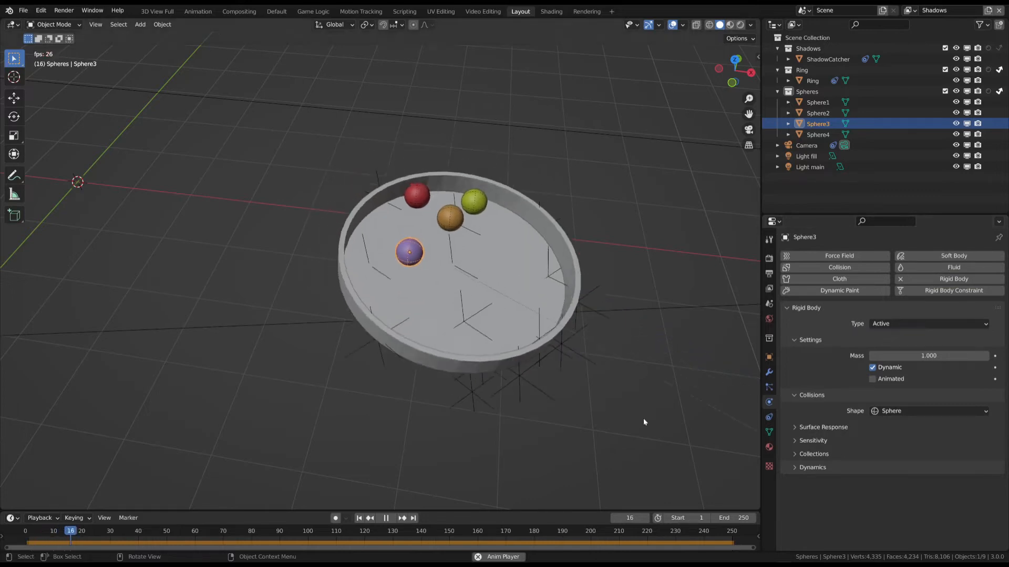
click(667, 141)
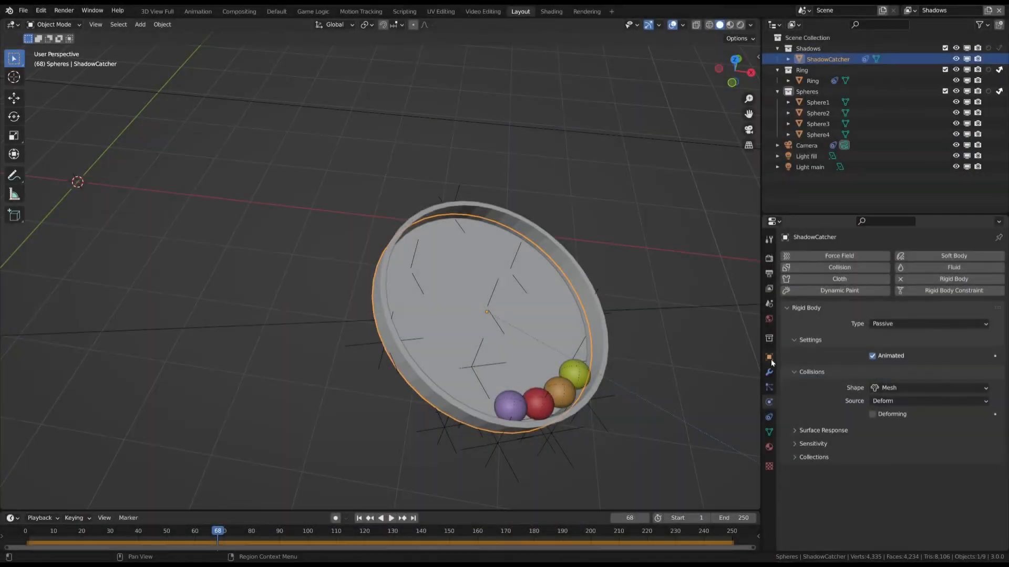
click(769, 358)
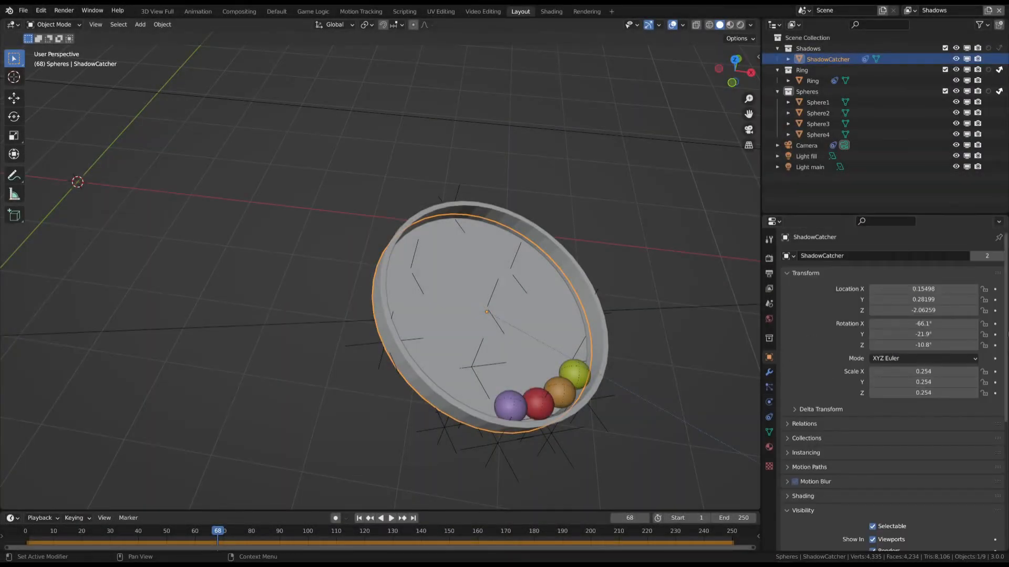
scroll(893, 394, down, 10)
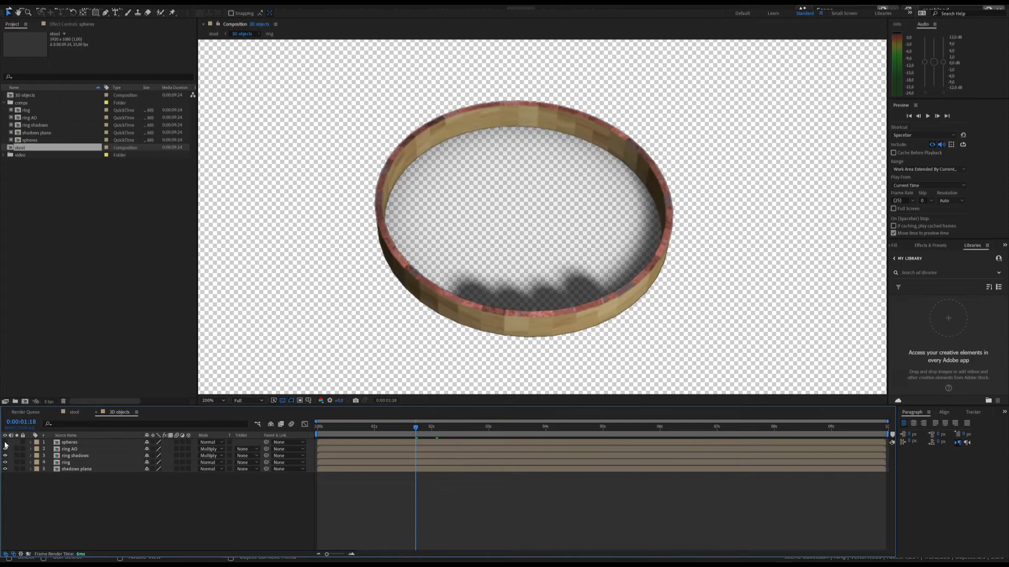
- In After Effects, make the spheres layer visible in the 3D objects composition
click(5, 443)
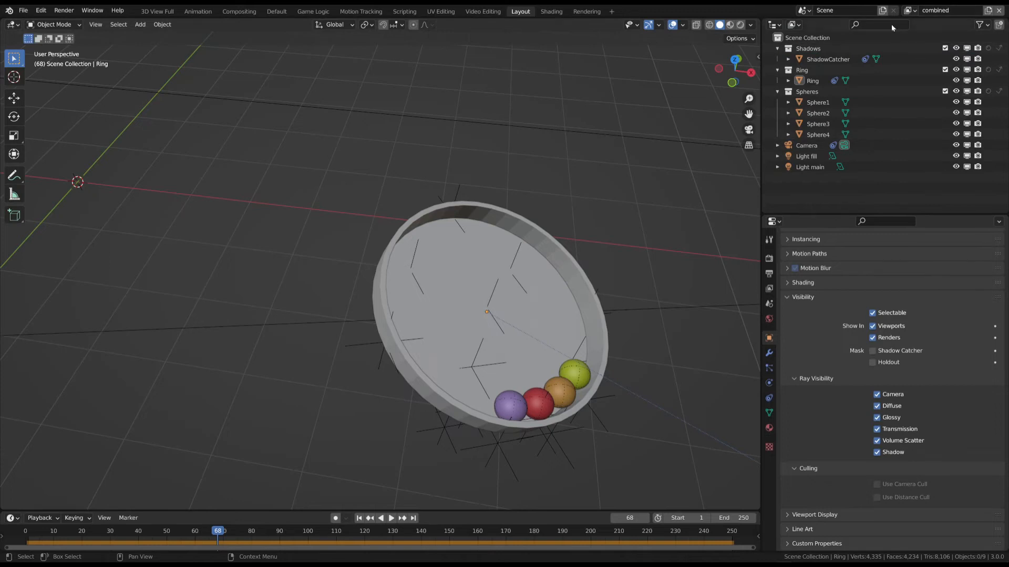
- In Blender, switch to the Shadows view layer and examine the ShadowCatcher object's Shadow Catcher mask setting
click(910, 10)
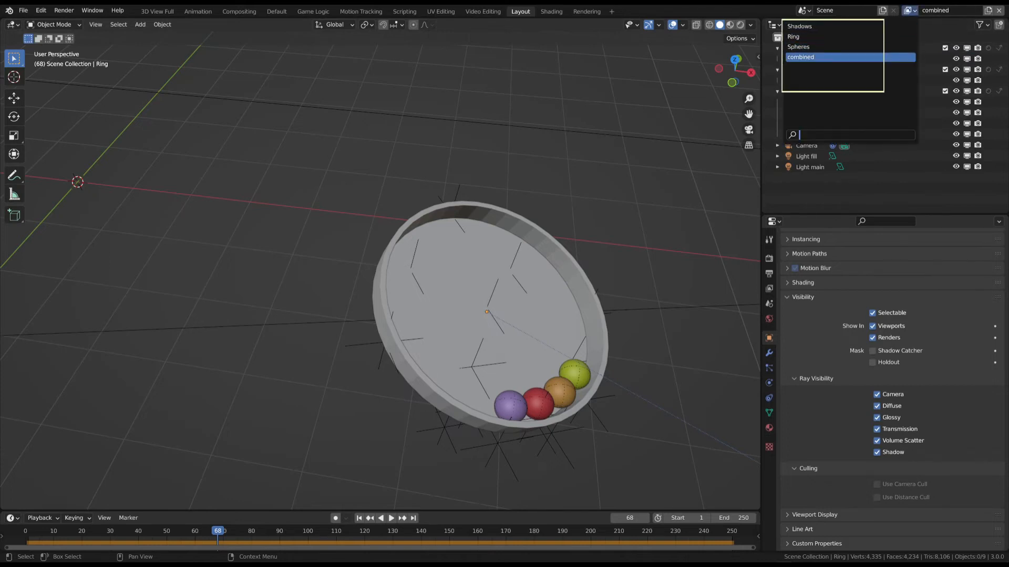
click(831, 25)
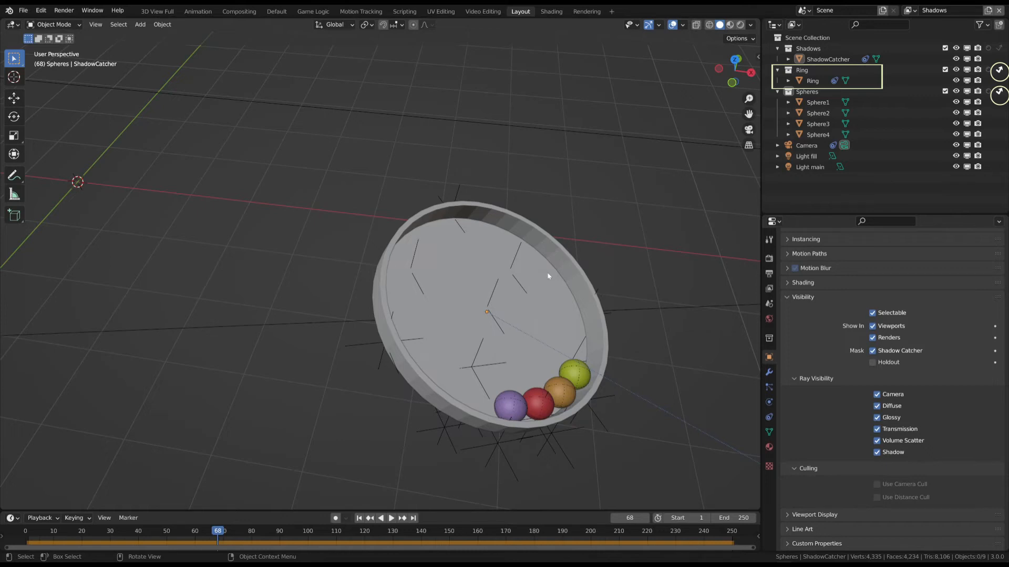
click(447, 241)
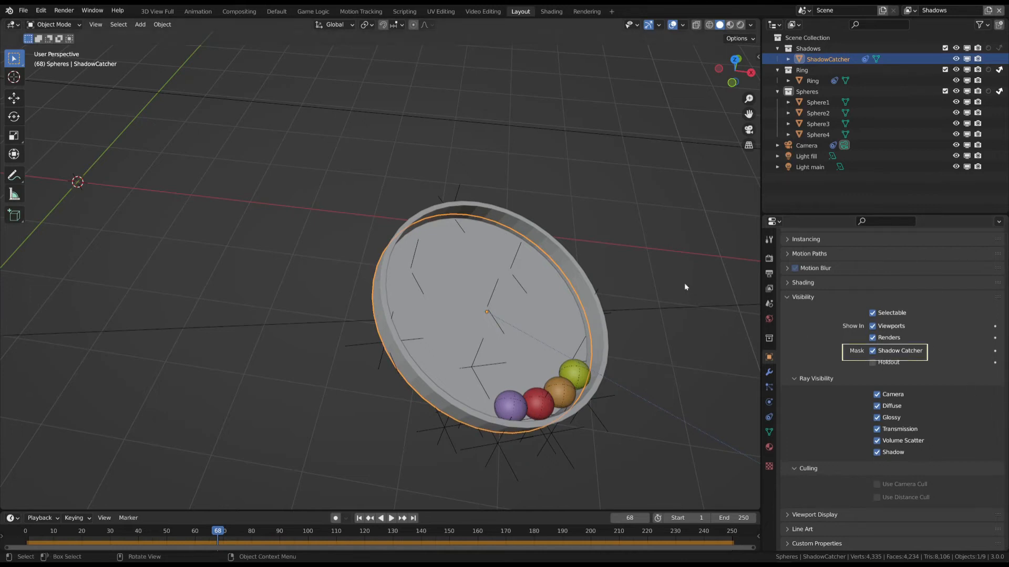
click(603, 116)
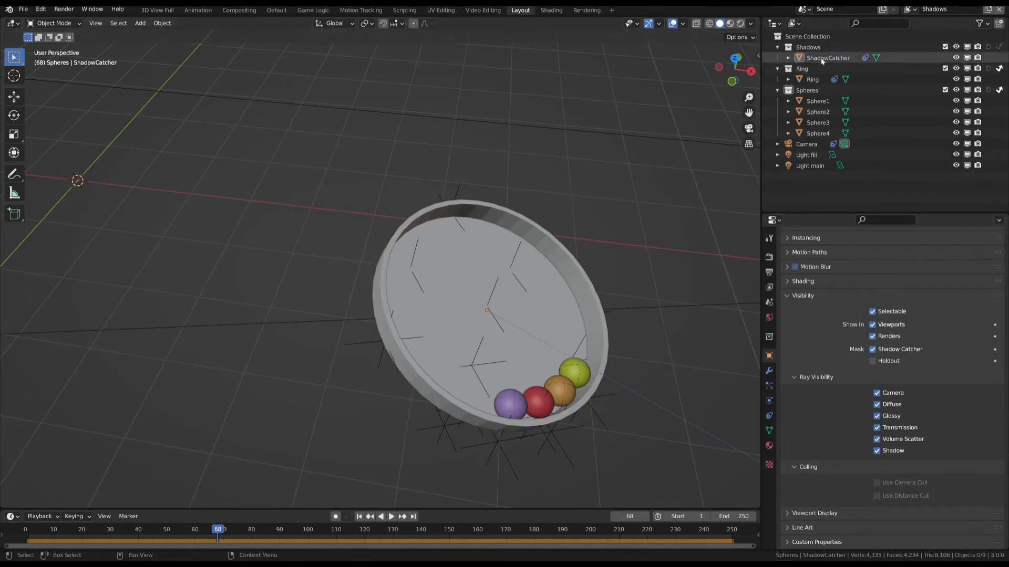
- Check how the collections are set up in the Ring and Spheres view layers, and show the render result
click(910, 9)
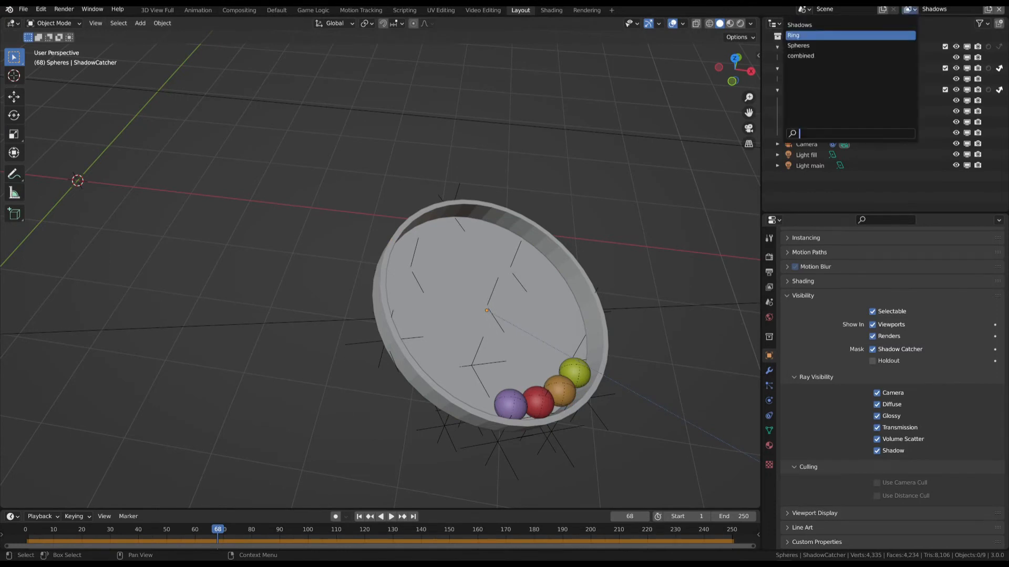
click(799, 35)
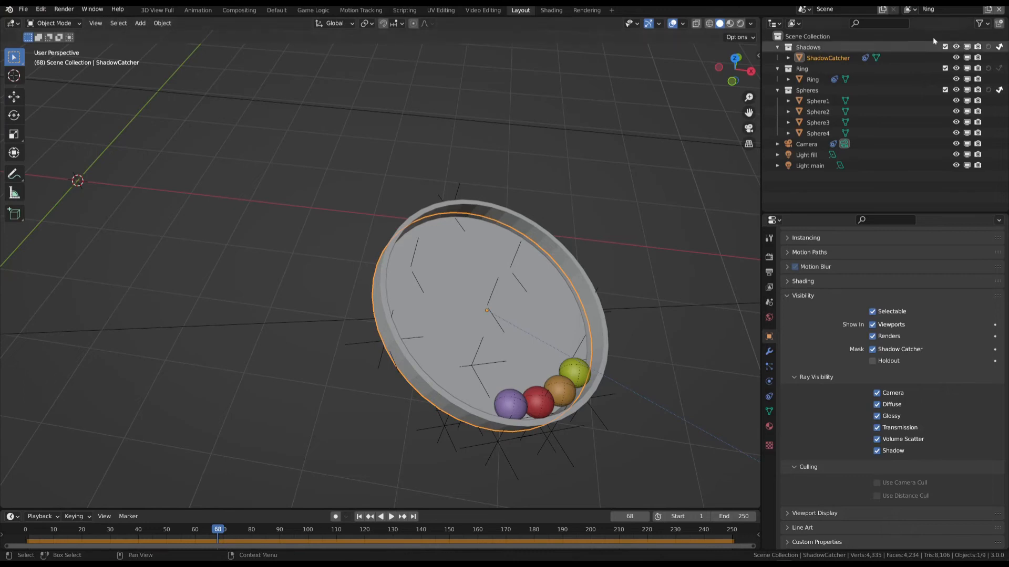
click(909, 9)
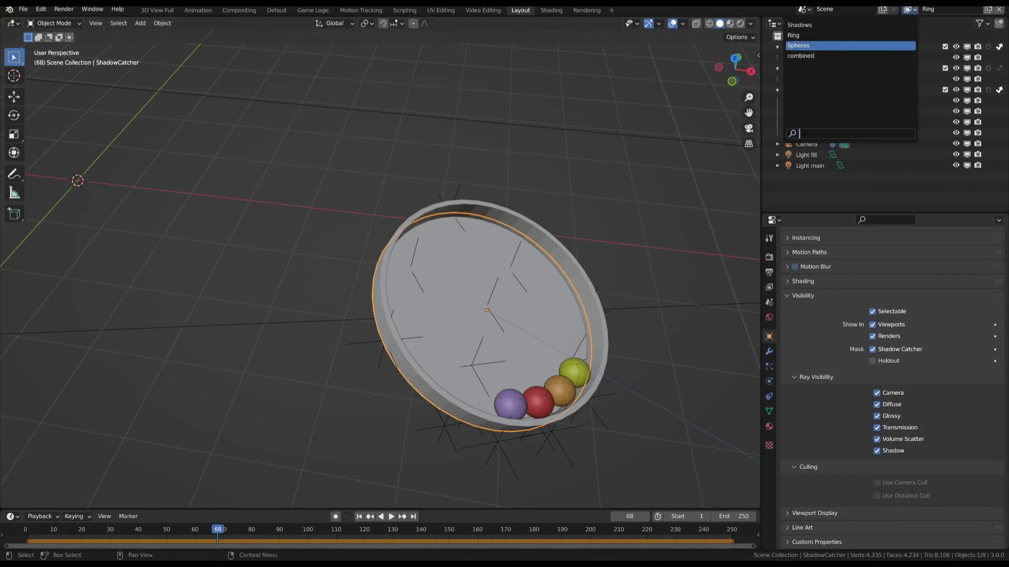
click(799, 45)
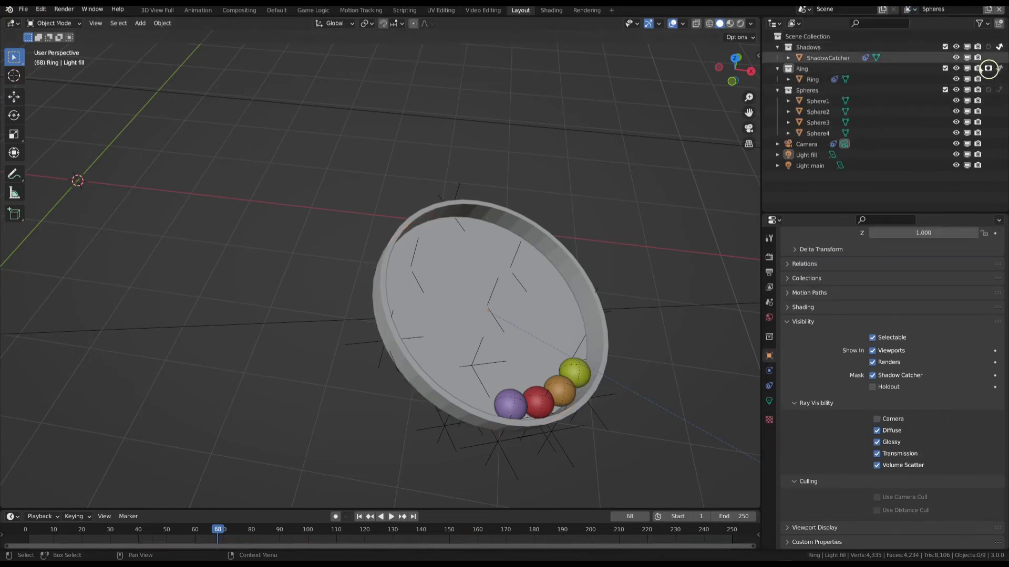
key(F11)
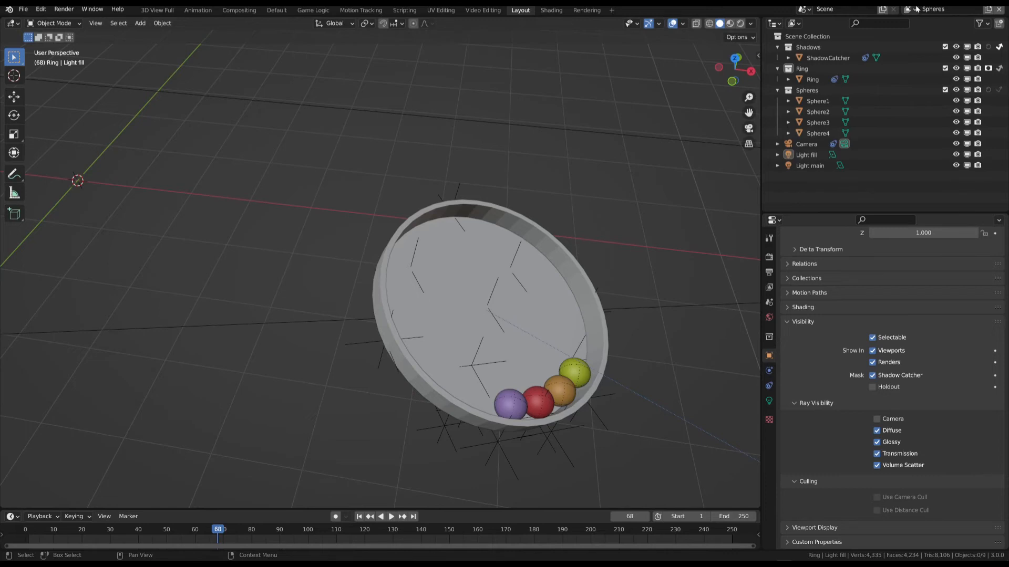
- Return to the Ring view layer and examine its enabled light passes and the scene's render settings
click(916, 9)
click(826, 36)
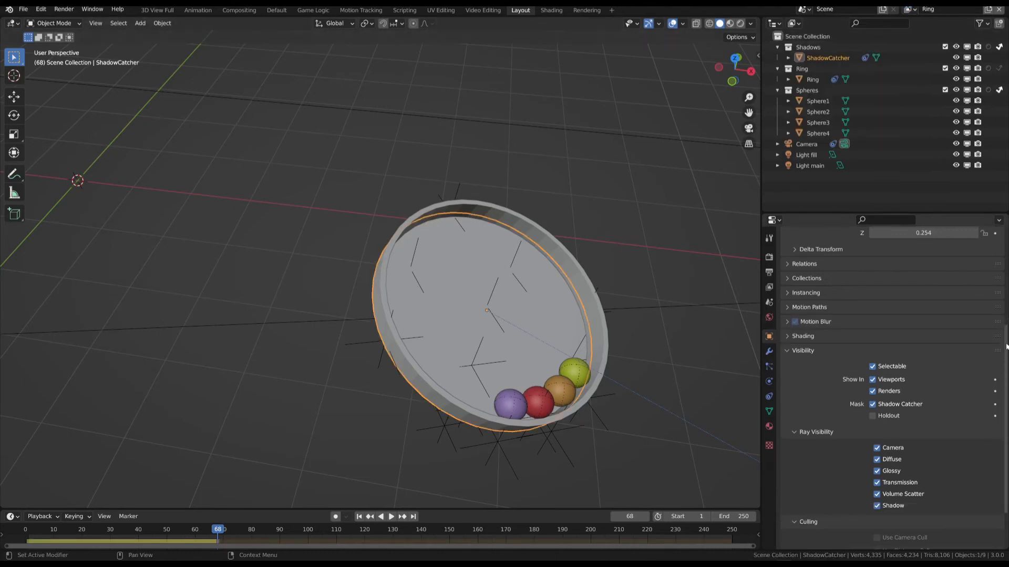
click(769, 288)
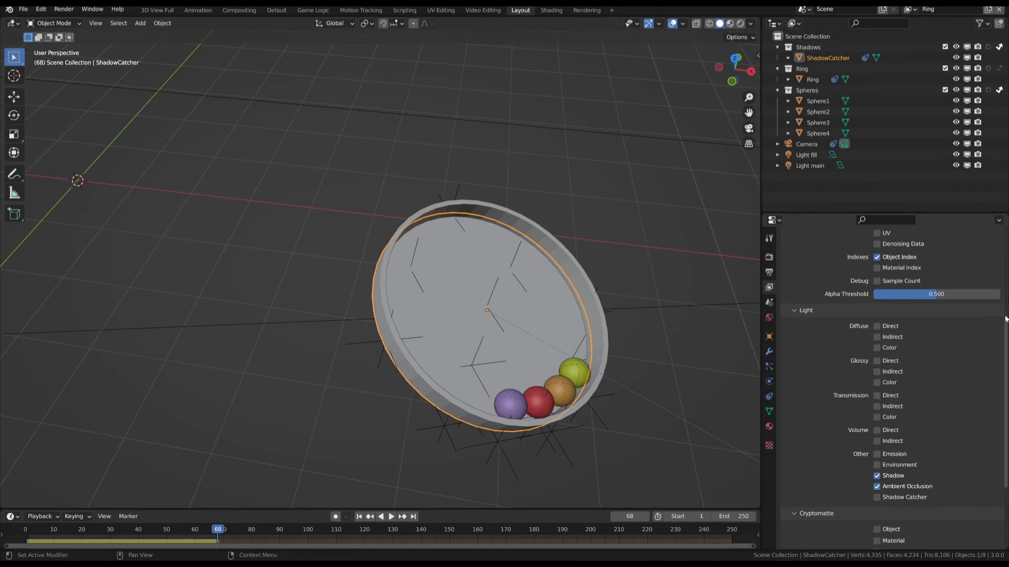
scroll(970, 379, down, 5)
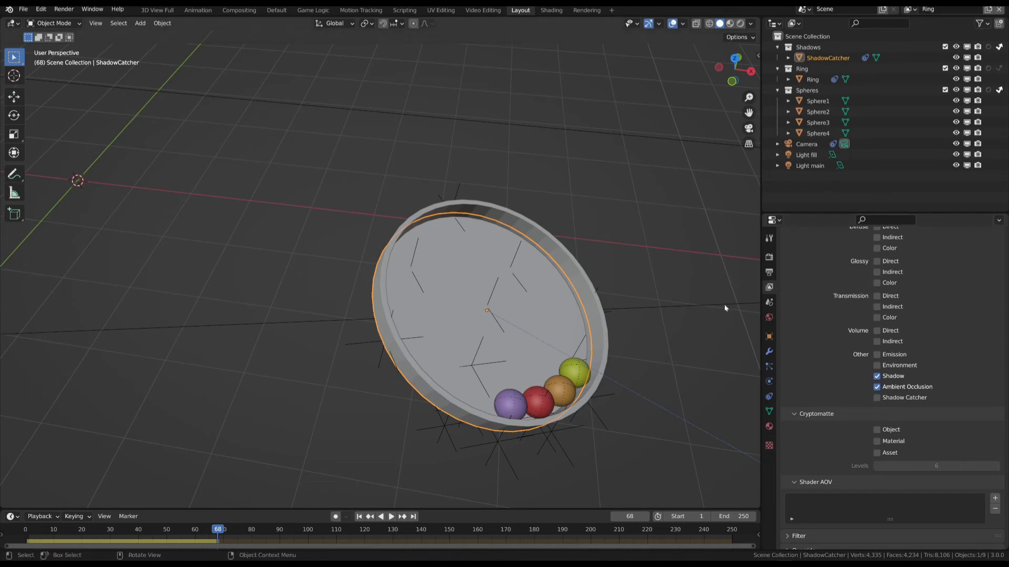
click(768, 257)
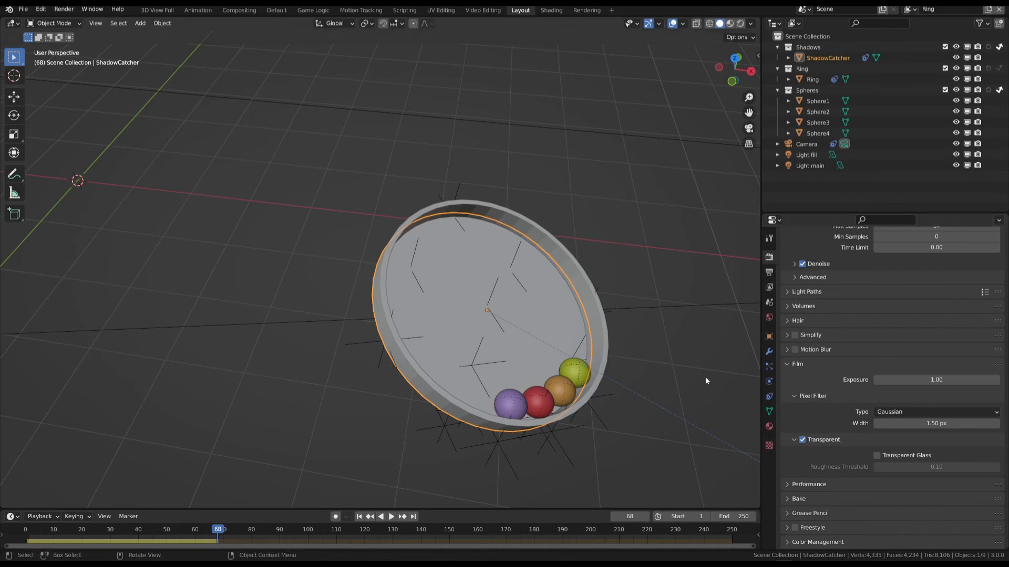
- Open the compositing node setup and preview the Spheres, Shadows and Ring view layers in turn through the Render Layers node
key(alt+a)
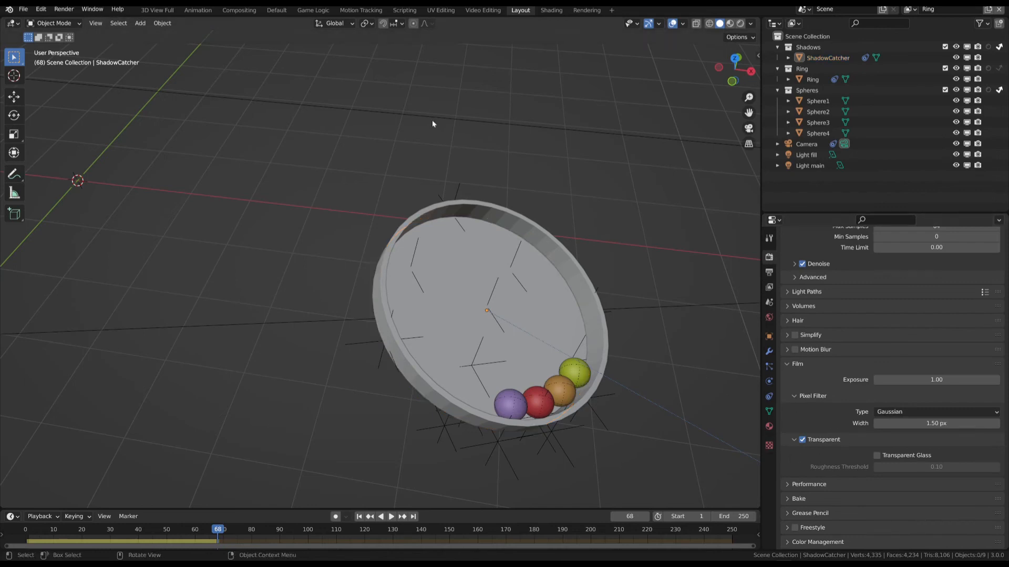
click(250, 13)
middle_drag(457, 168, 548, 208)
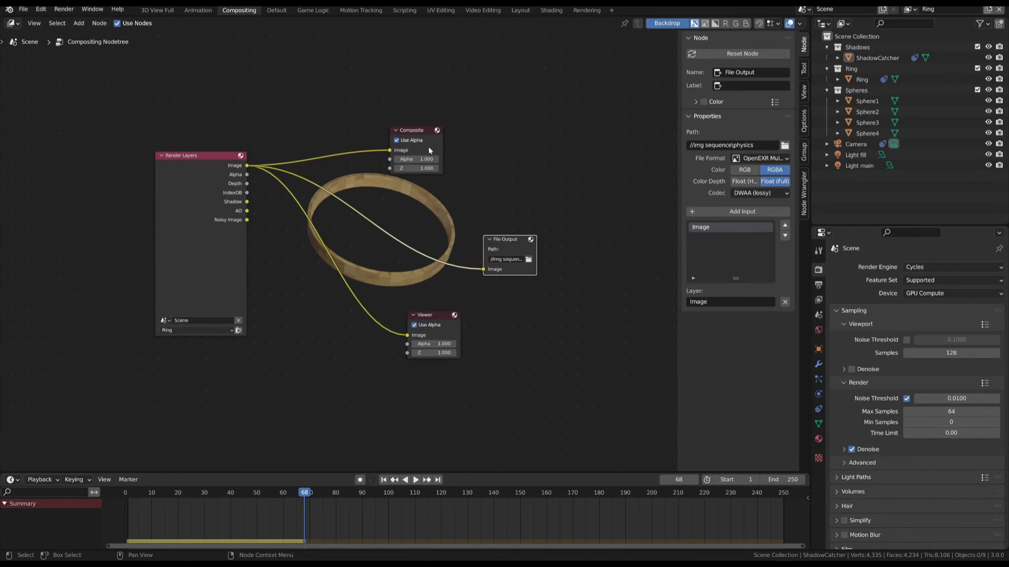
drag(202, 156, 184, 155)
click(175, 330)
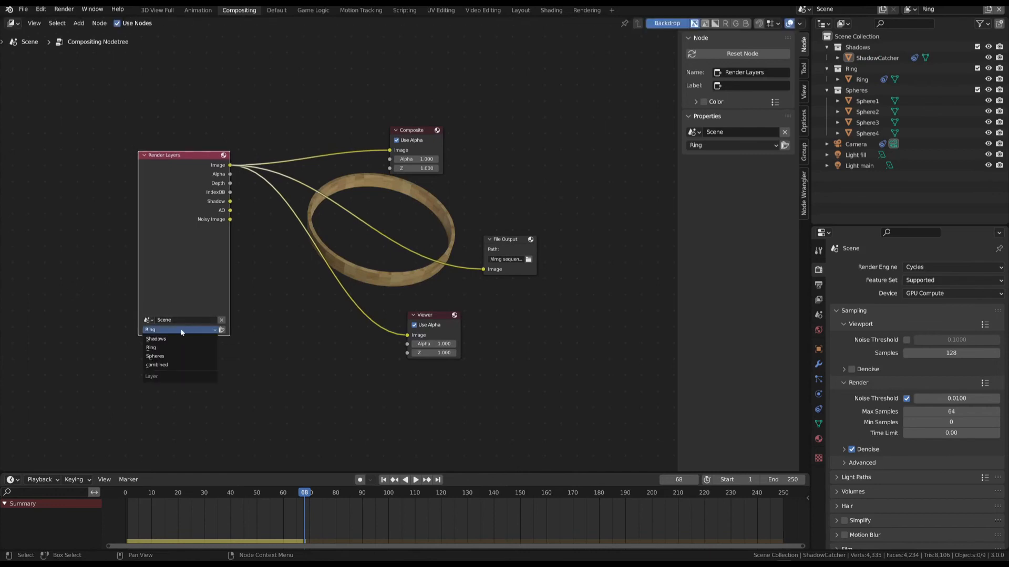
click(174, 357)
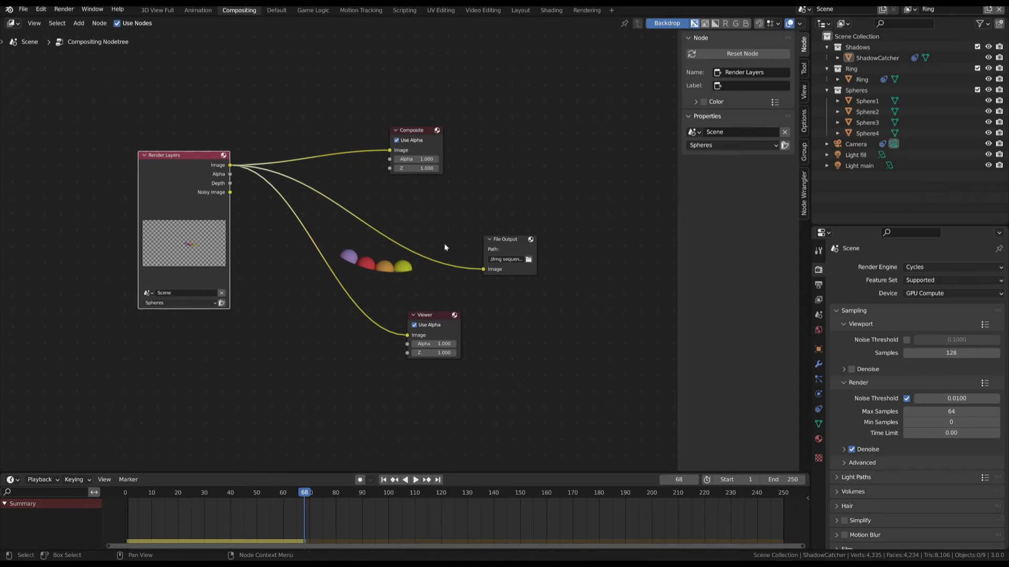
click(174, 303)
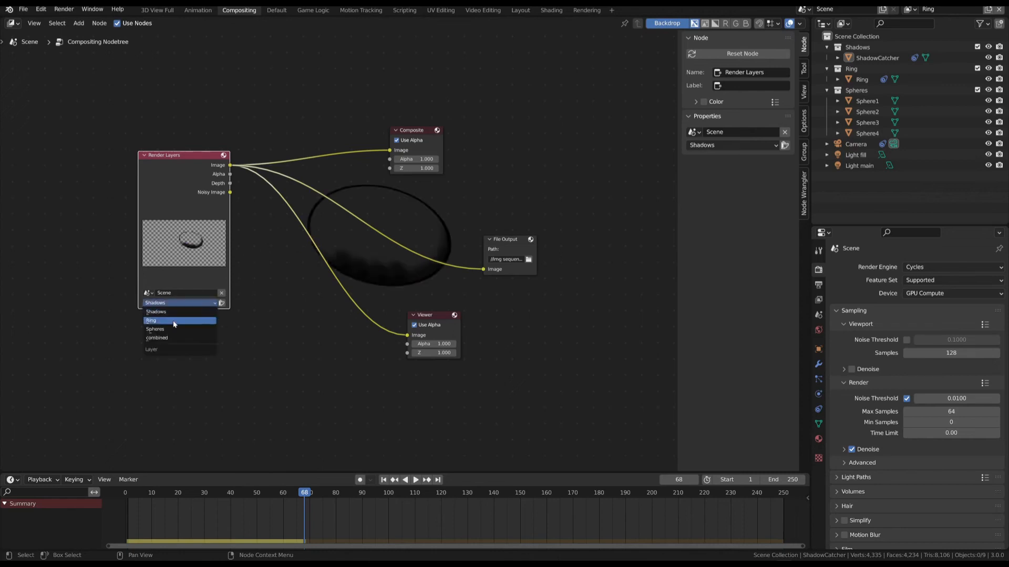
click(175, 321)
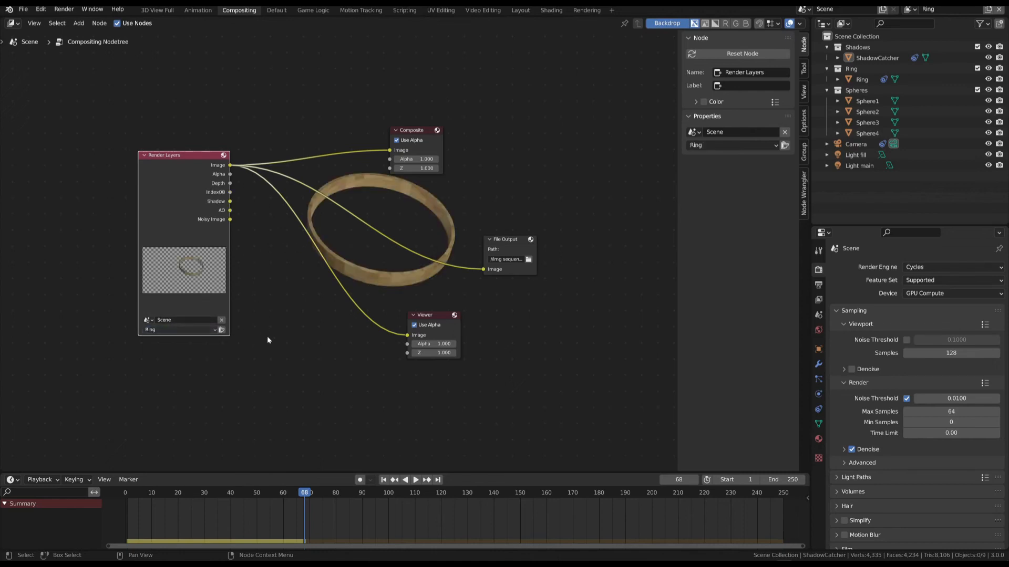
- Preview the Ring layer's Shadow and AO passes through the Viewer node, and reconnect its Image output to the Viewer
drag(229, 201, 407, 335)
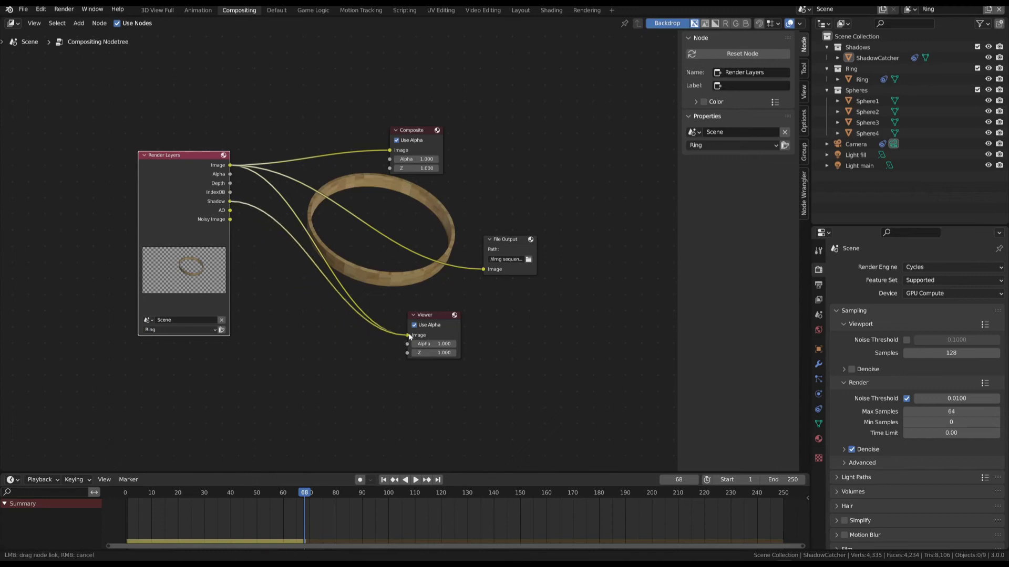
drag(230, 210, 408, 335)
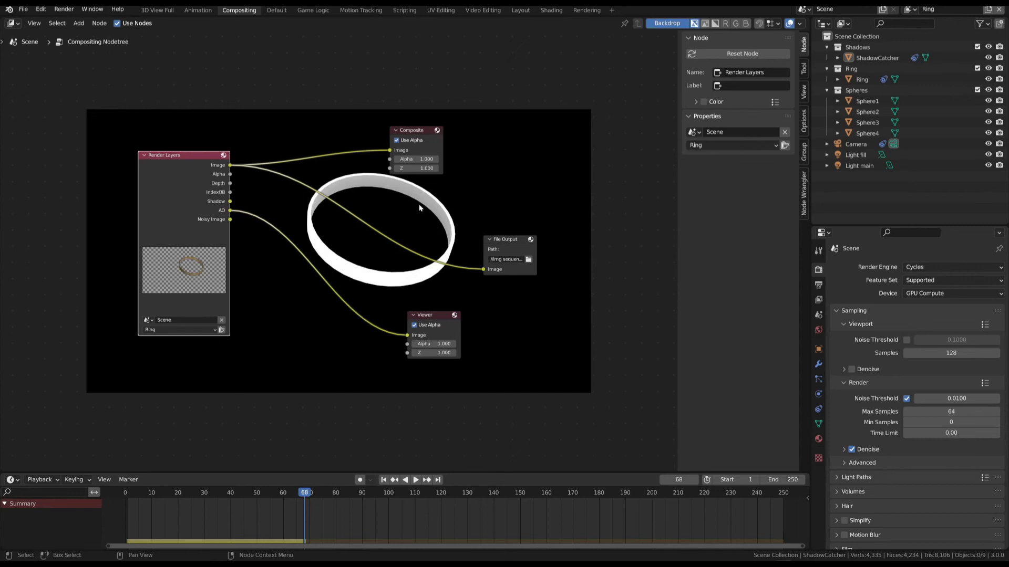
drag(231, 165, 408, 335)
click(594, 390)
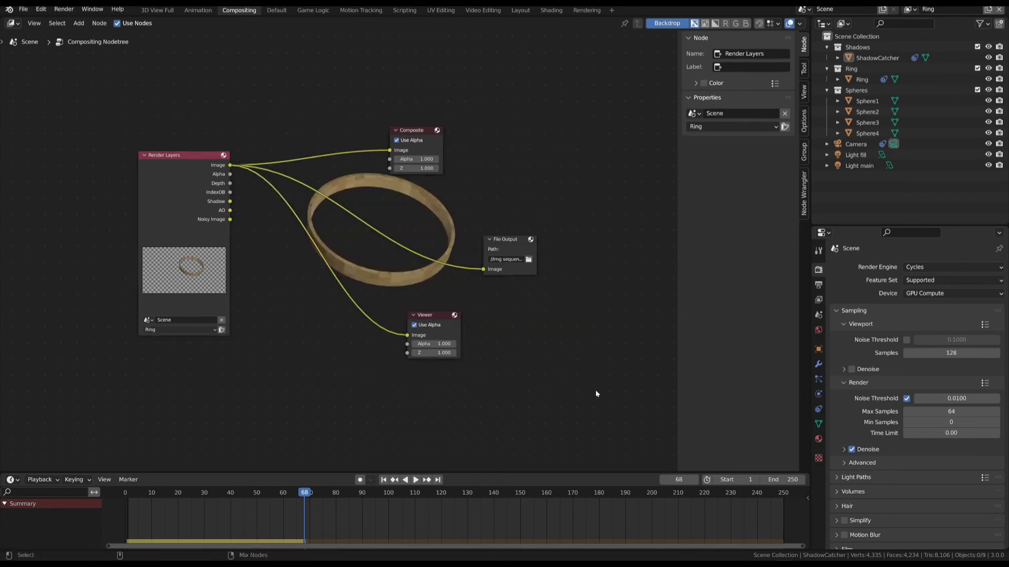
- Set the File Output node's file format to OpenEXR with the DWAA (lossy) codec
click(510, 242)
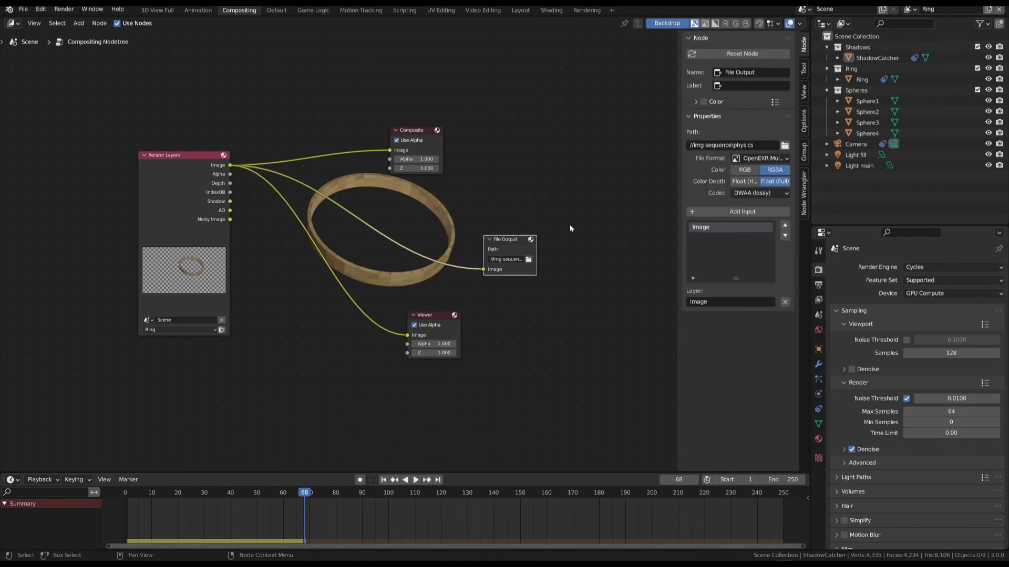
click(786, 159)
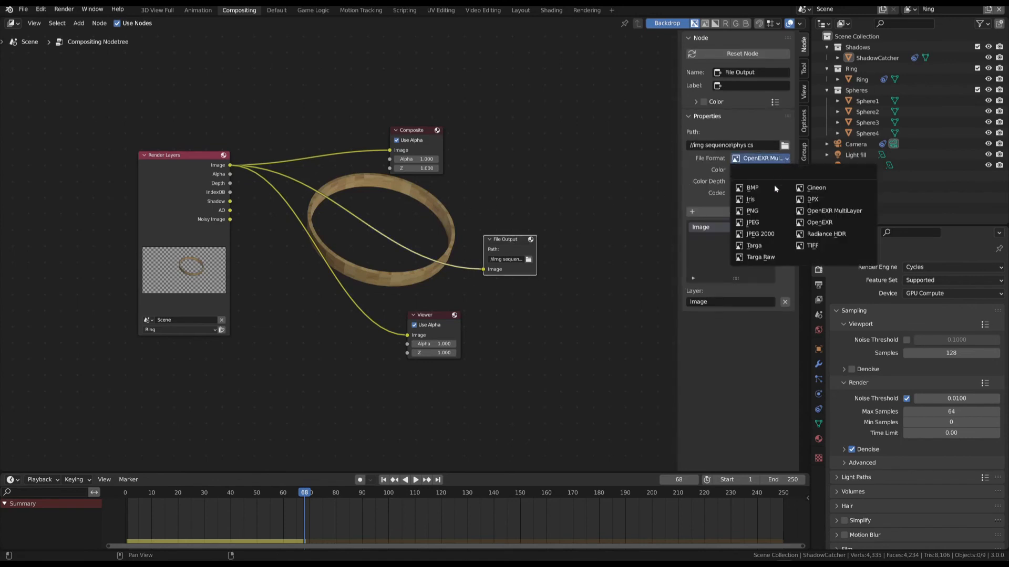
click(828, 224)
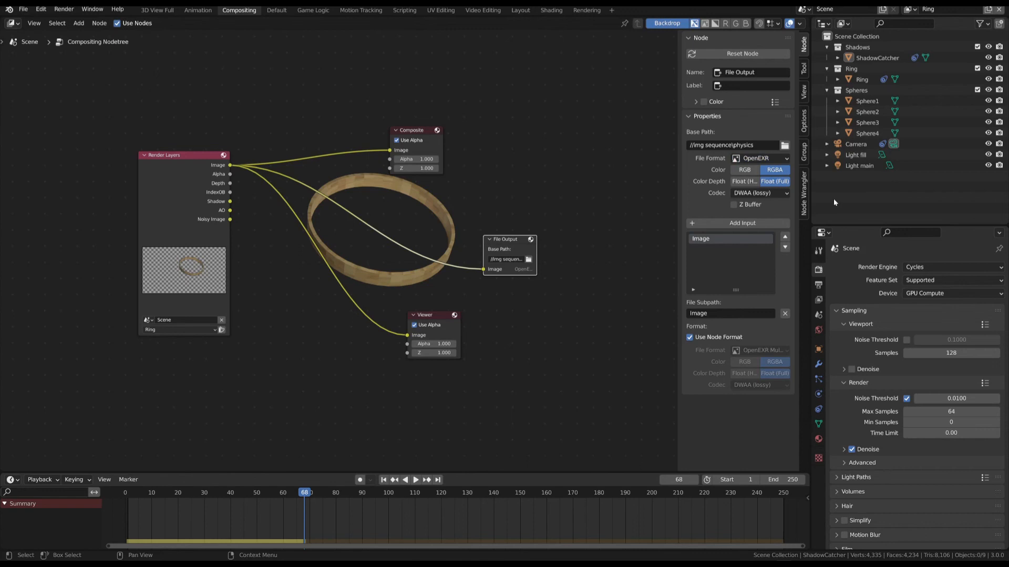
click(738, 192)
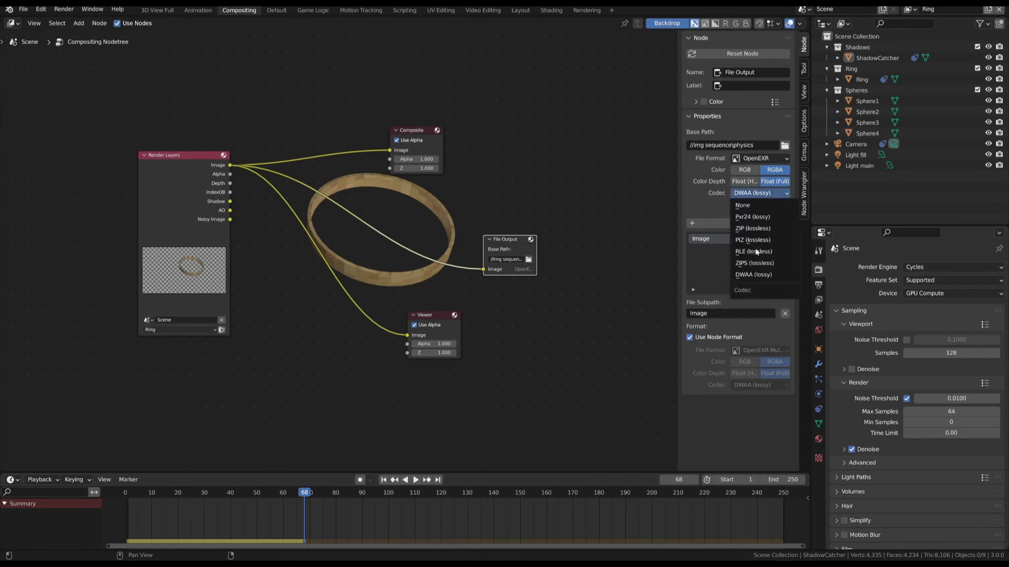
click(788, 275)
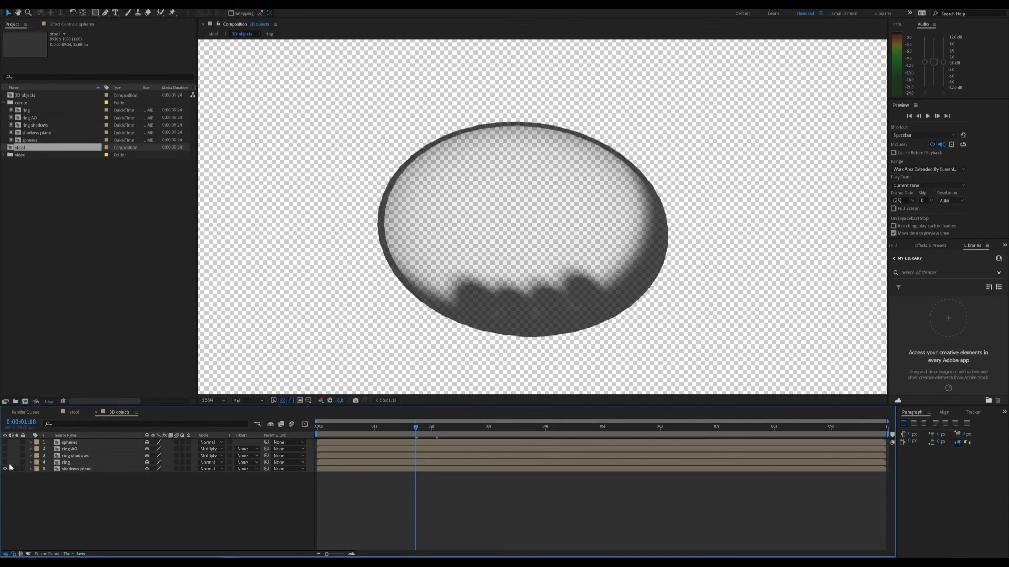
- In After Effects, make the ring, ring shadows, ring AO and spheres layers visible, and scrub through the stool composition
click(5, 462)
click(6, 456)
click(5, 449)
click(6, 443)
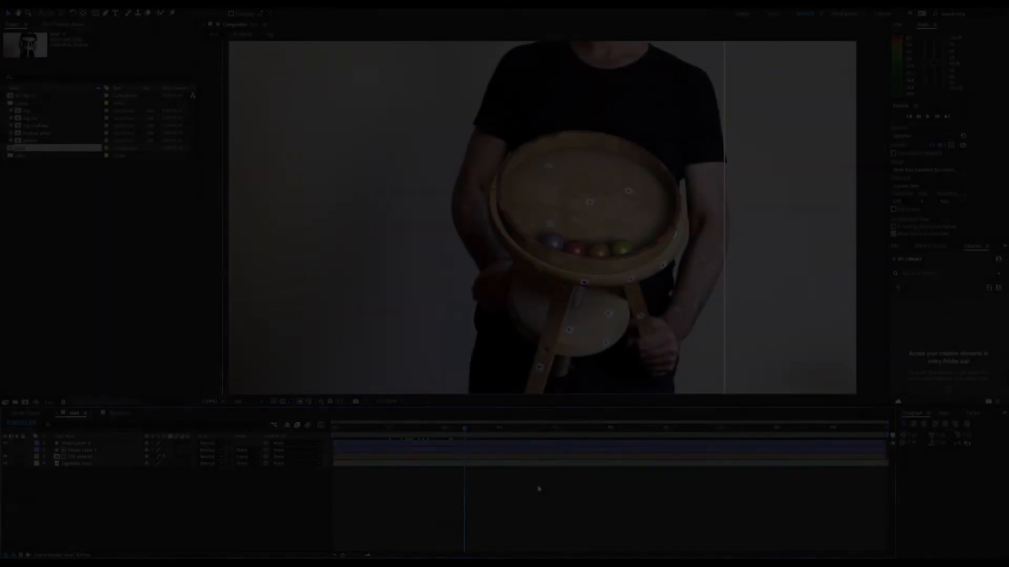
drag(464, 428, 538, 428)
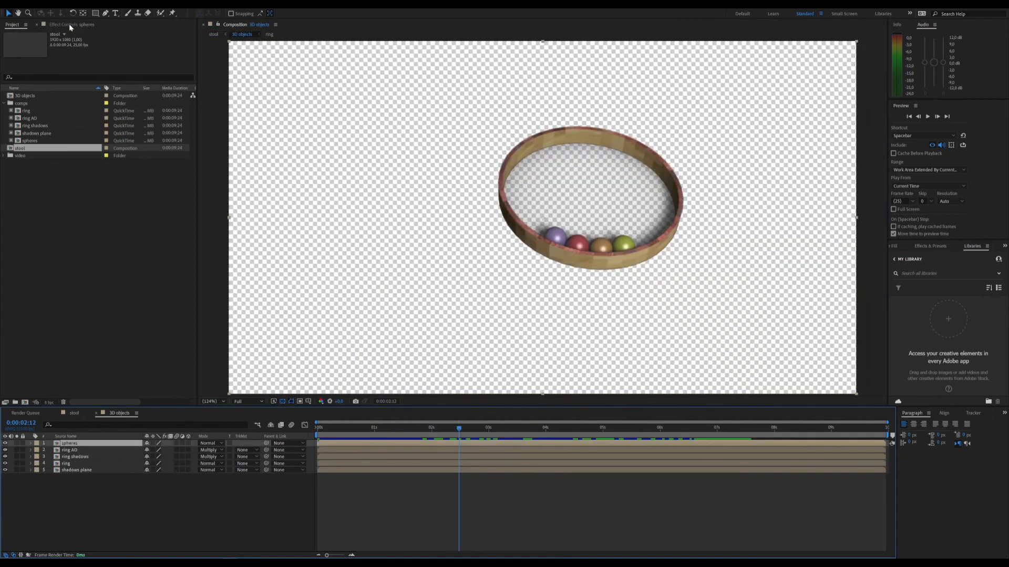
- Add a Curves effect to the spheres layer in the 3D objects composition and raise the RGB curve's midtones slightly
click(70, 25)
right_click(70, 31)
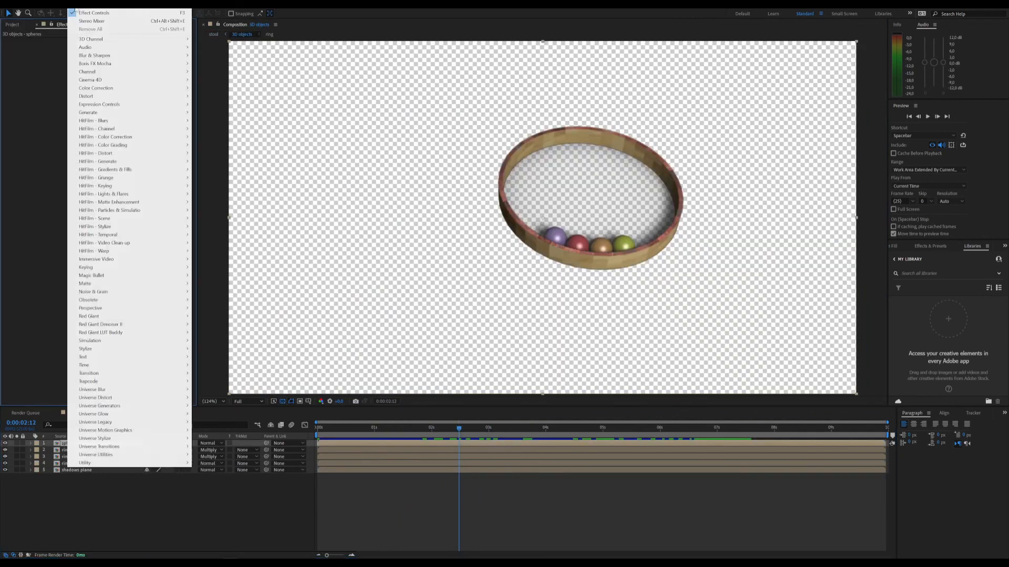
mouse_move(97, 88)
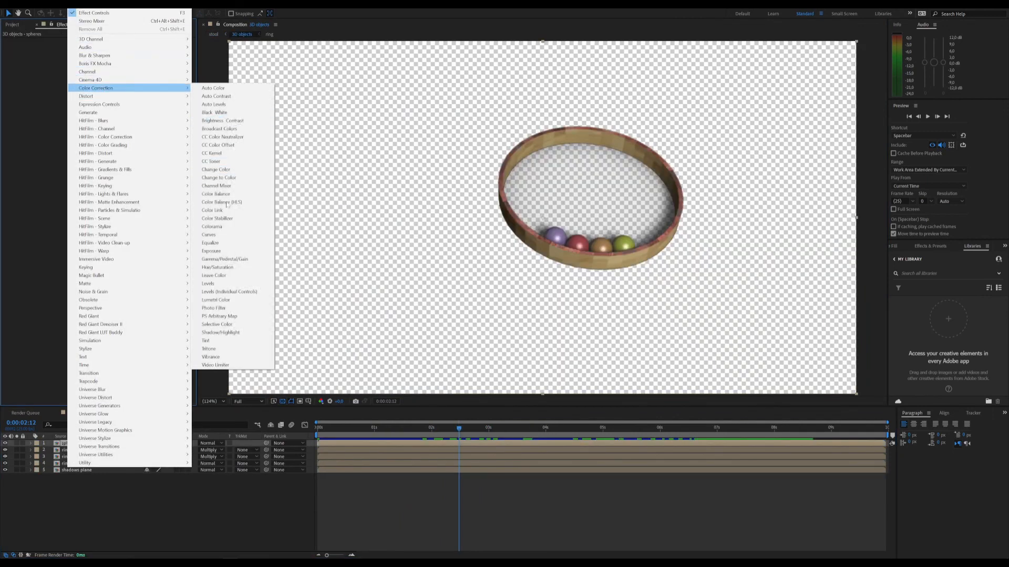
click(221, 233)
mouse_move(75, 121)
mouse_down()
mouse_move(59, 101)
mouse_move(79, 141)
mouse_move(67, 117)
mouse_up()
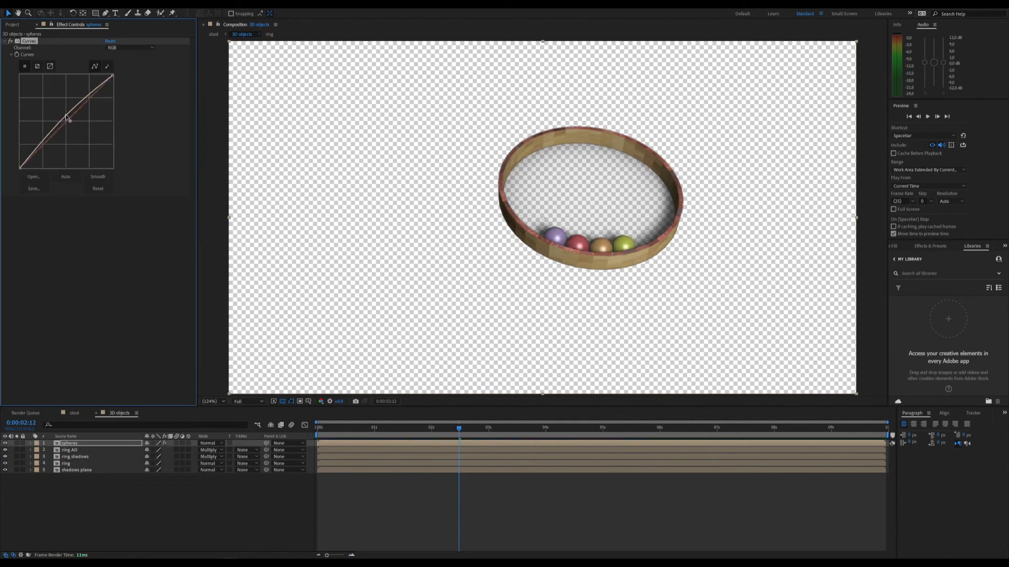